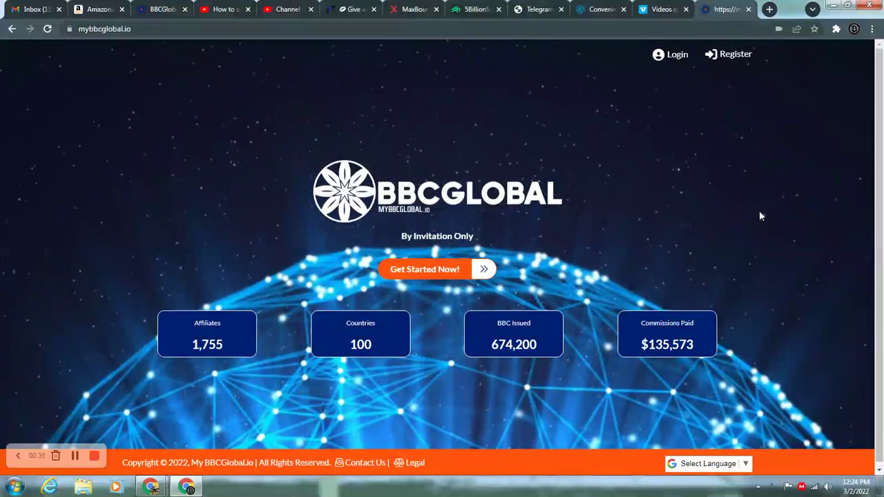
# Step: Switch from the BBC Global homepage to the Alterdice exchange homepage browser tab
pyautogui.click(595, 11)
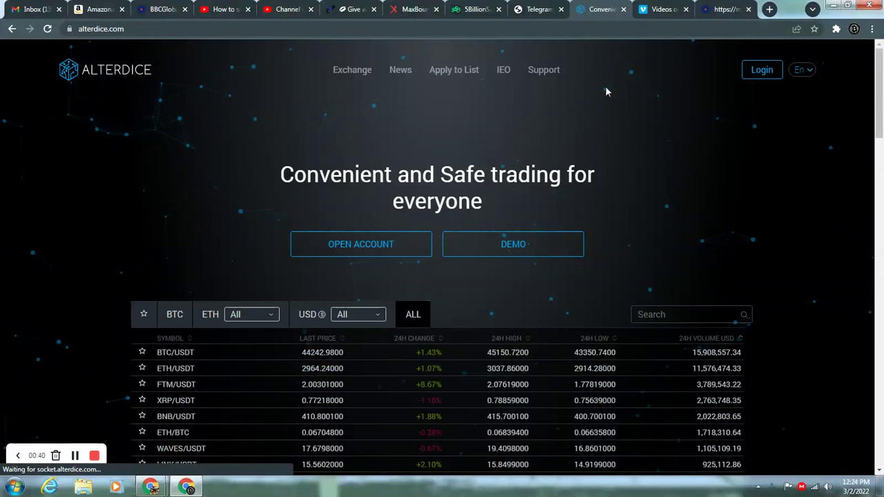
# Step: Open the Alterdice Open Account registration form from the homepage
pyautogui.click(361, 246)
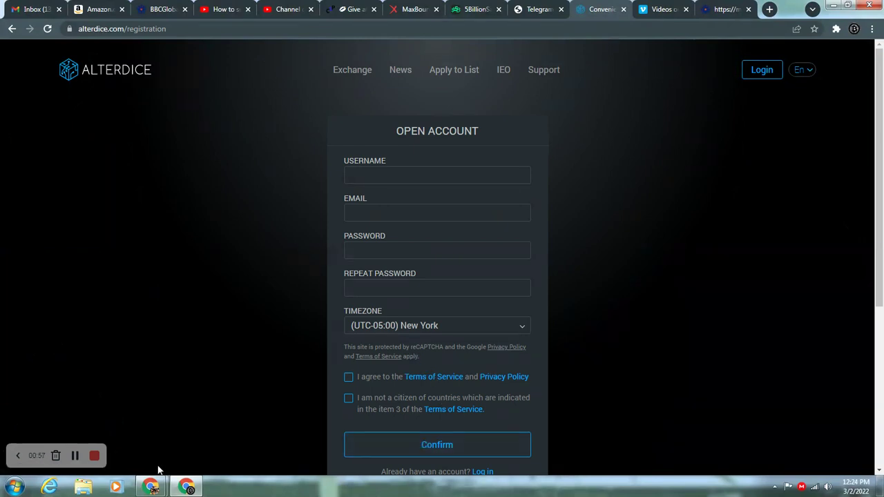
pyautogui.moveTo(150, 488)
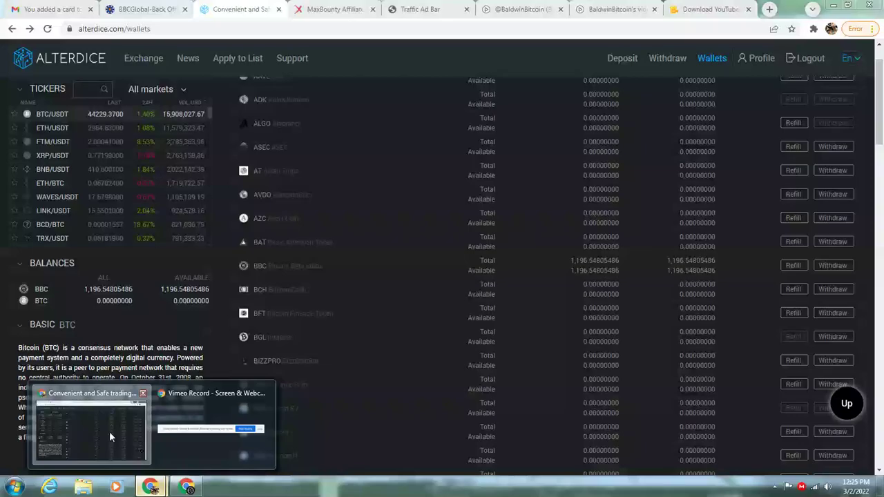
# Step: Bring up the logged-in Alterdice Wallets page and scroll through the coin list
pyautogui.click(109, 431)
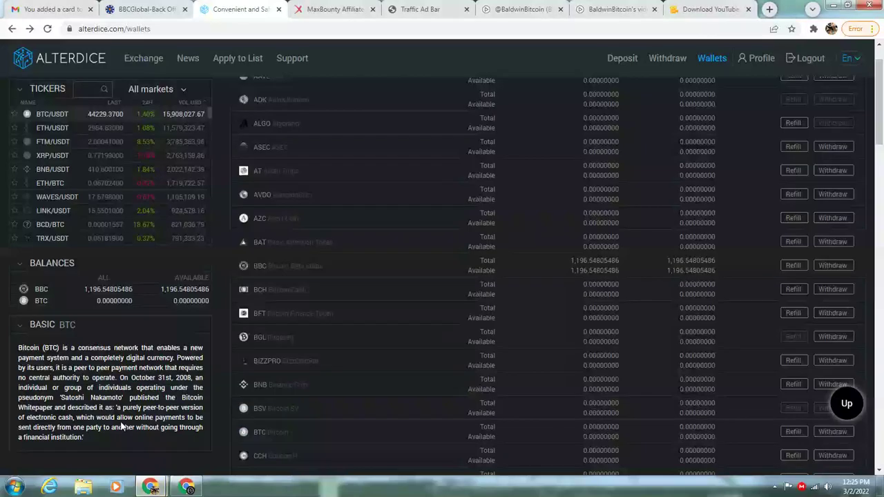
pyautogui.scroll(1, 357, 191)
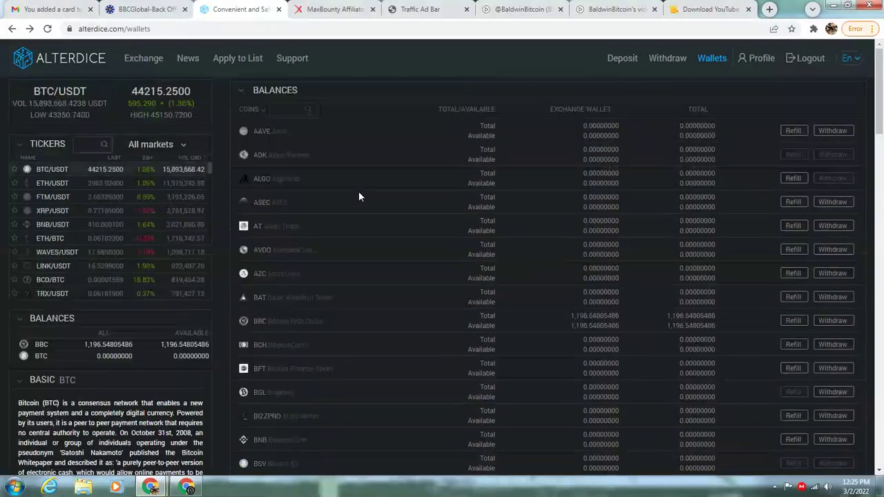
pyautogui.scroll(-2, 358, 197)
pyautogui.scroll(2, 332, 176)
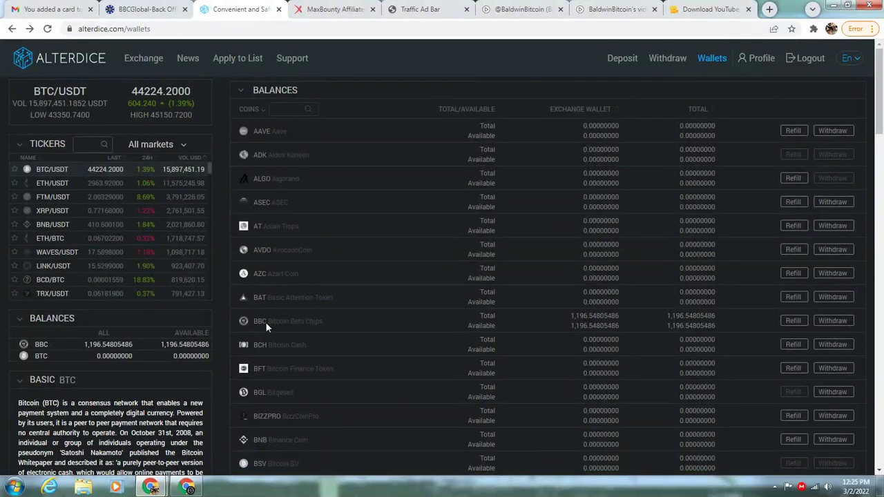
# Step: Highlight the BBC coin name and its 1,196.54805486 balance figures
pyautogui.moveTo(265, 321); pyautogui.dragTo(269, 322)
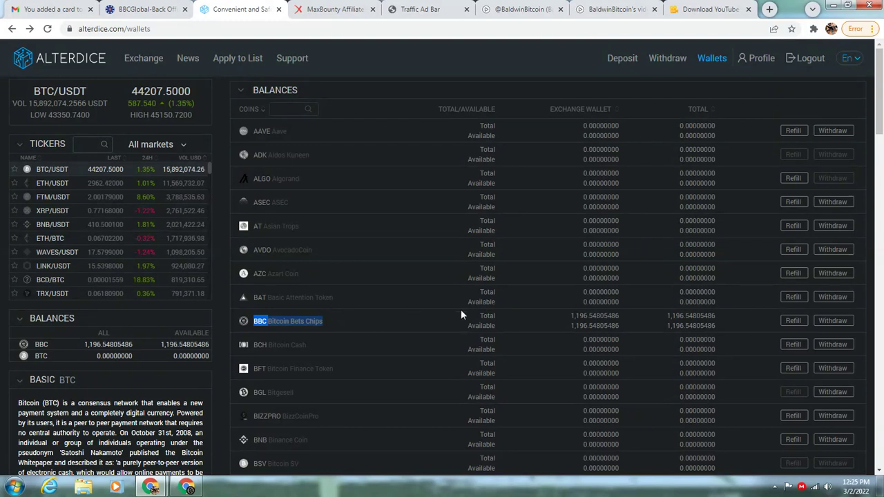
pyautogui.moveTo(570, 316); pyautogui.dragTo(627, 322)
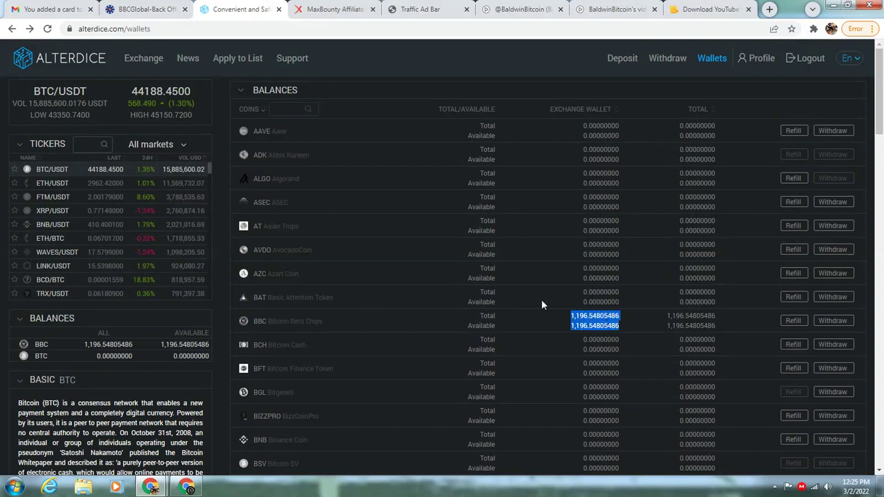
pyautogui.click(442, 276)
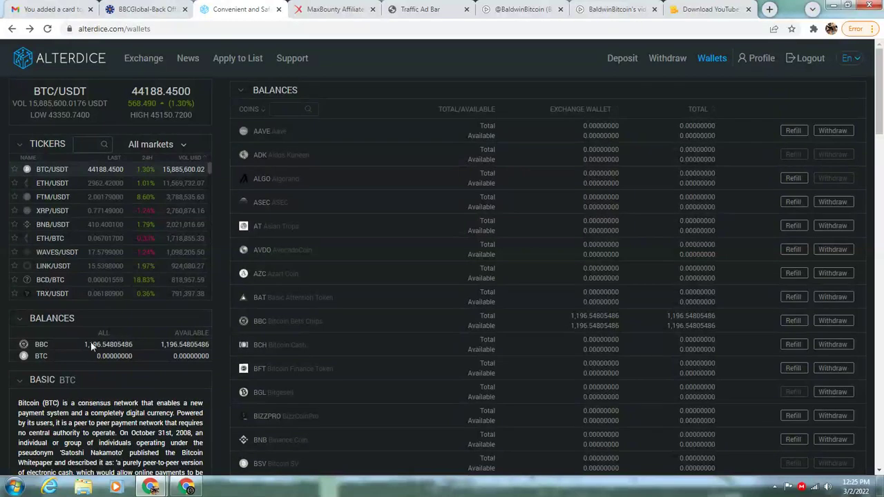
pyautogui.moveTo(80, 341); pyautogui.dragTo(131, 337)
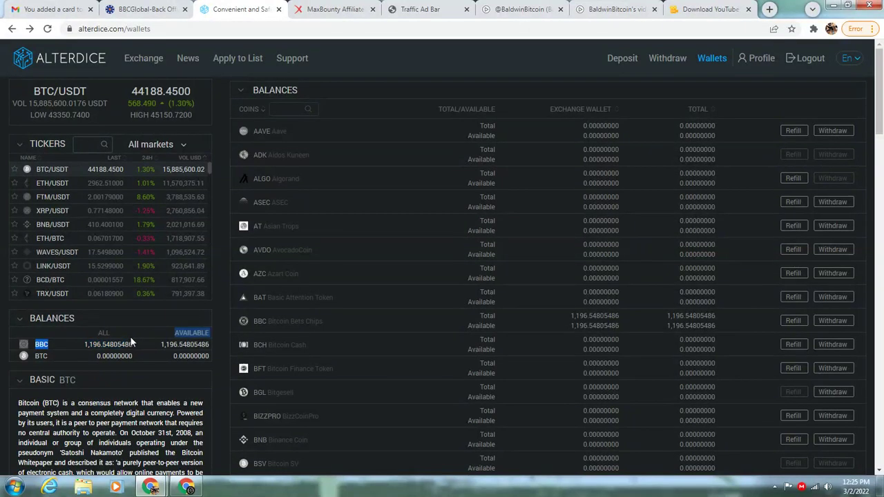
pyautogui.doubleClick(131, 343)
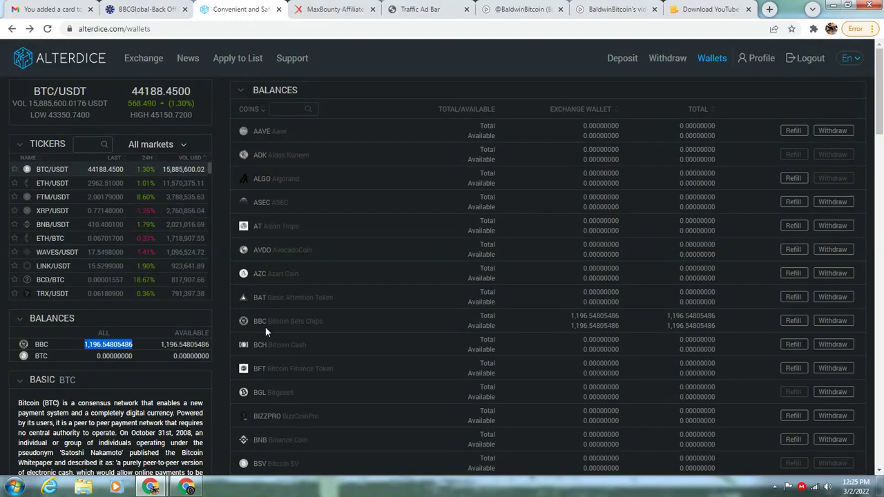
pyautogui.click(365, 318)
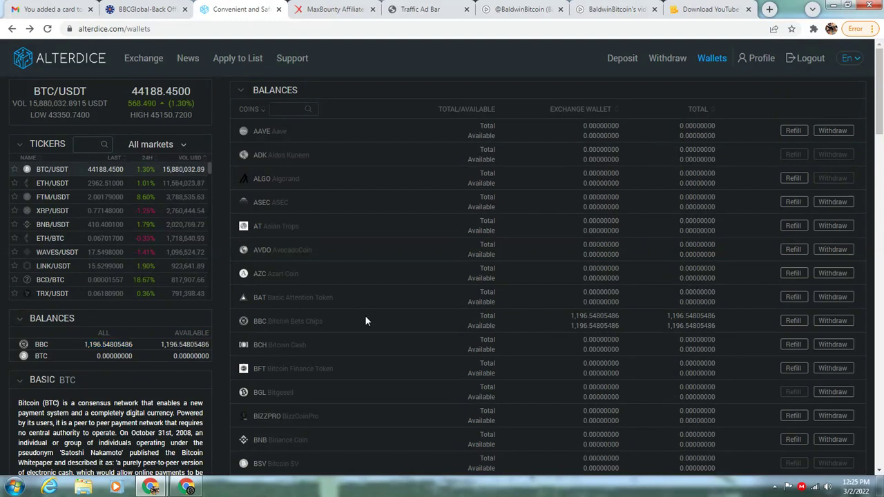
# Step: Open the BBC deposit page, select the whole deposit address, and switch browser windows
pyautogui.click(793, 320)
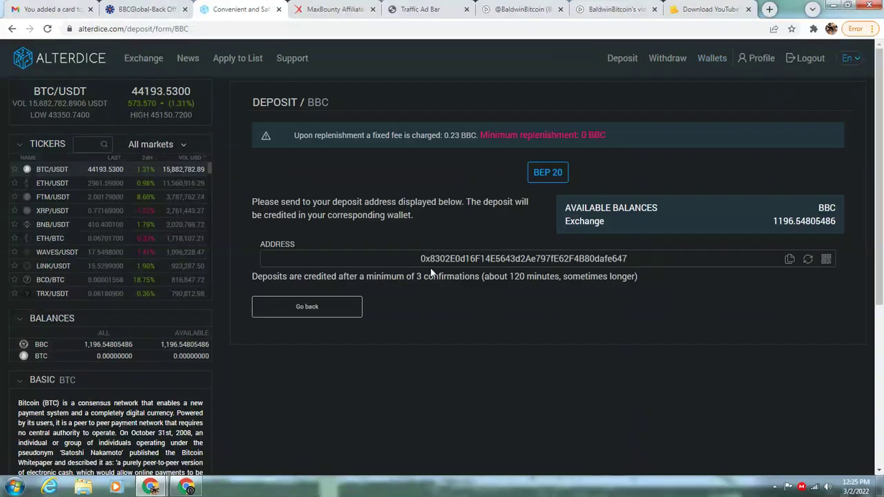
pyautogui.moveTo(418, 258); pyautogui.dragTo(634, 256)
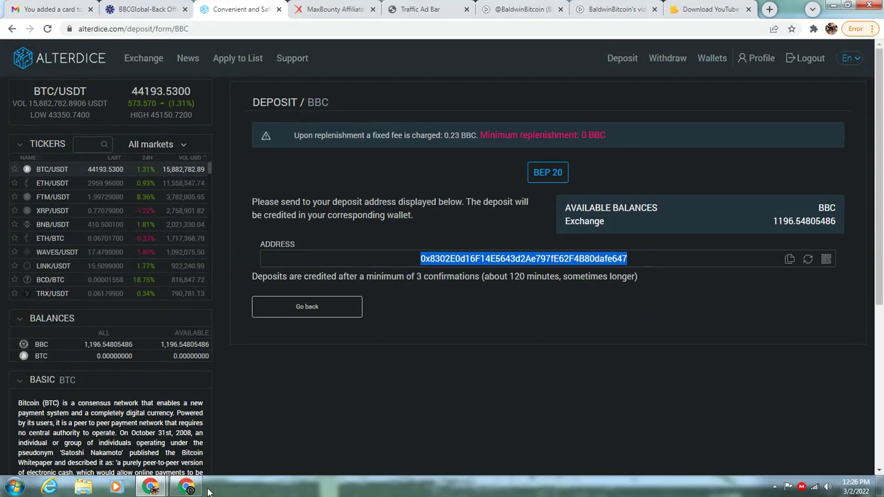
pyautogui.click(185, 486)
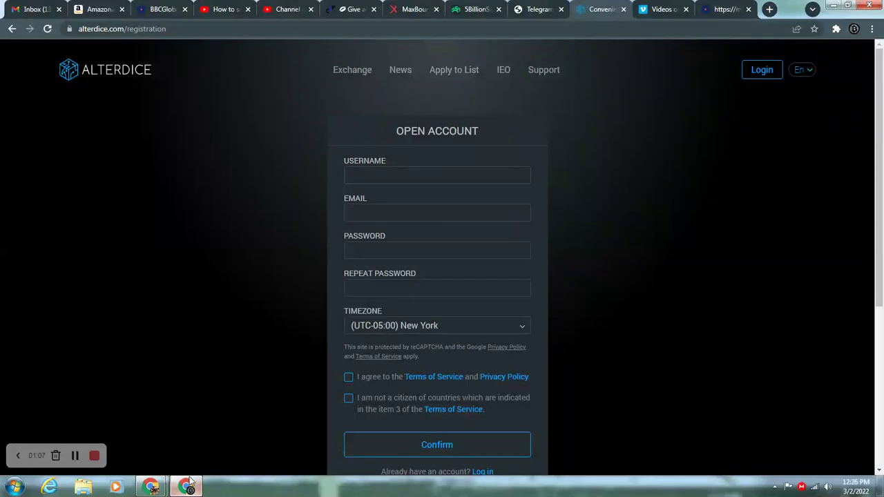
pyautogui.click(155, 10)
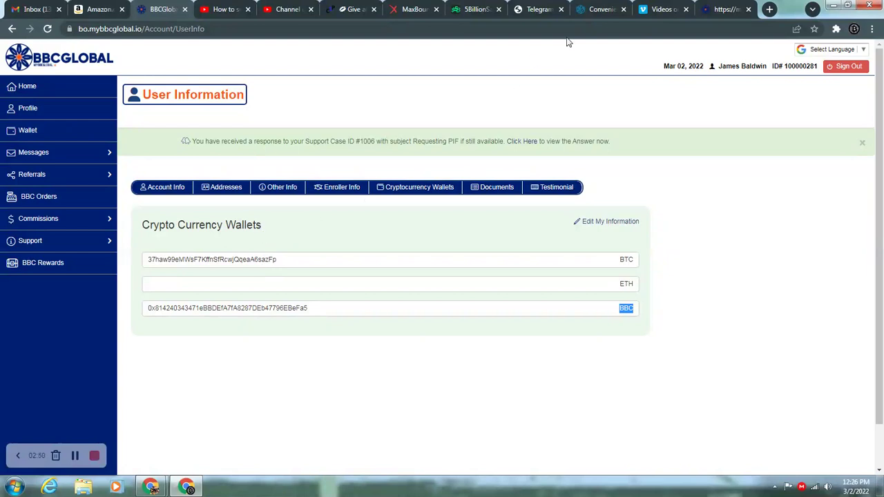
pyautogui.click(597, 11)
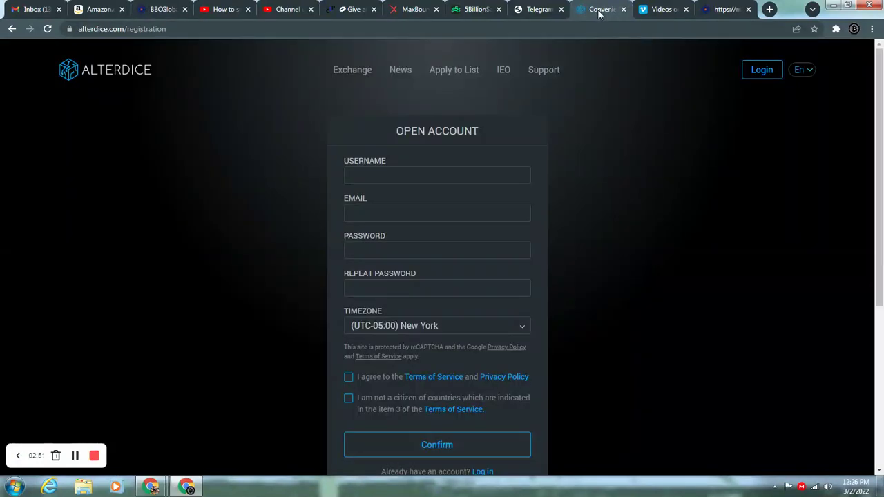
pyautogui.moveTo(150, 487)
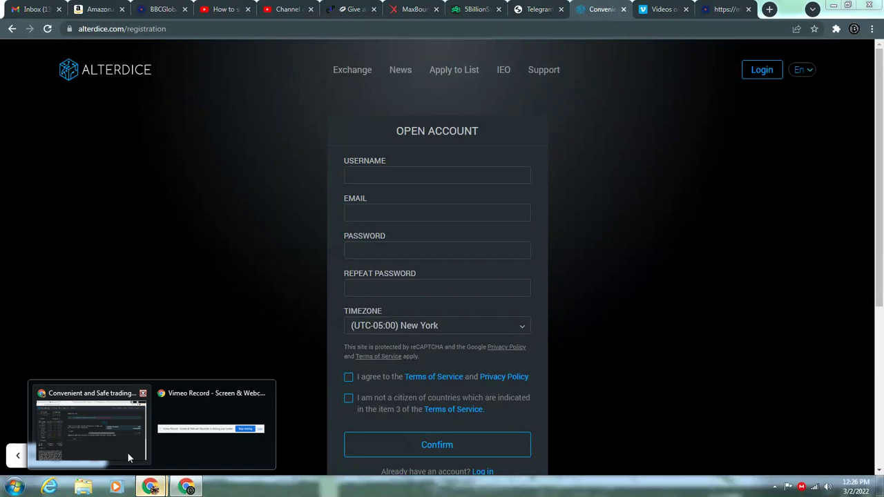
# Step: Glance at the BBC deposit address window, then return to the BBCGlobal tab
pyautogui.click(127, 452)
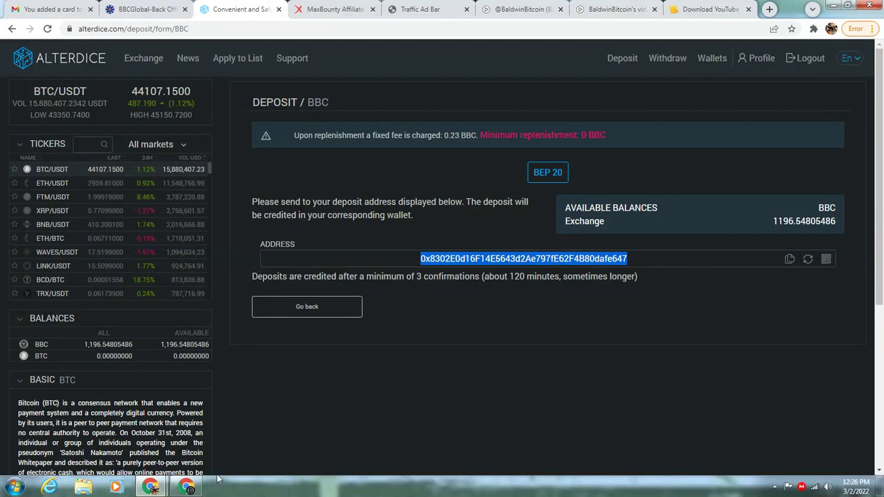
pyautogui.click(186, 487)
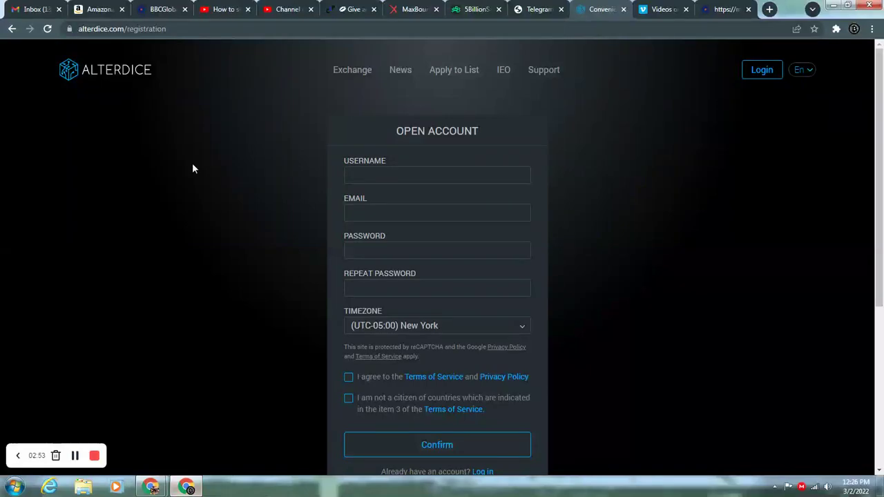
pyautogui.click(164, 10)
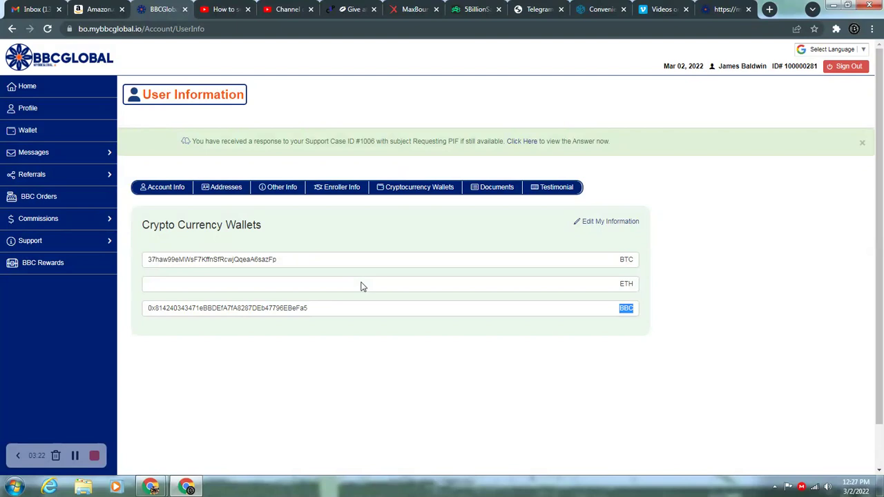
pyautogui.click(150, 487)
pyautogui.click(123, 444)
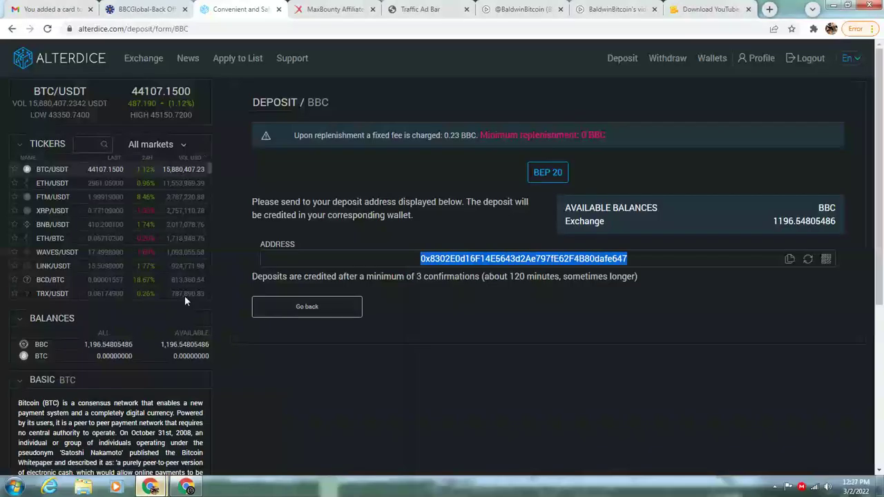
pyautogui.click(12, 29)
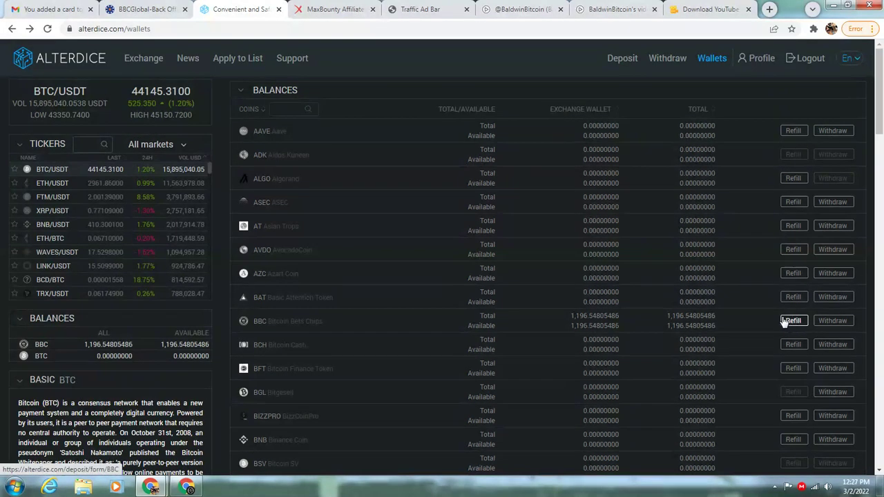
pyautogui.click(181, 487)
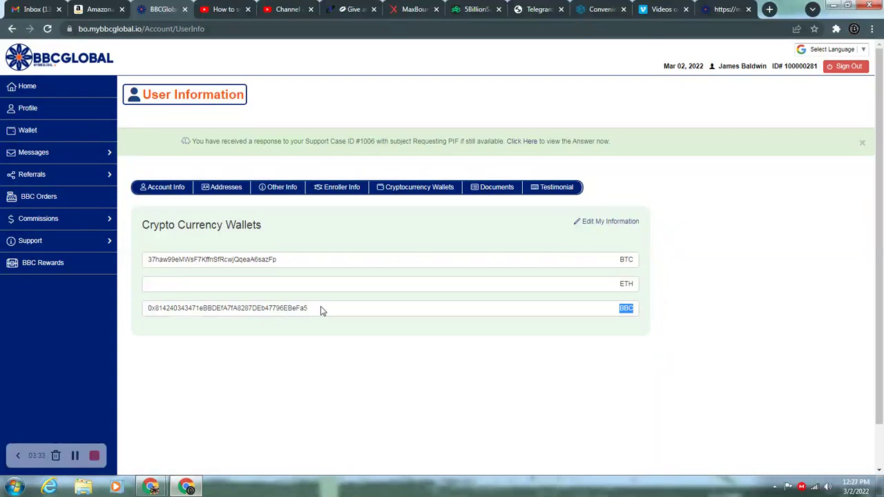